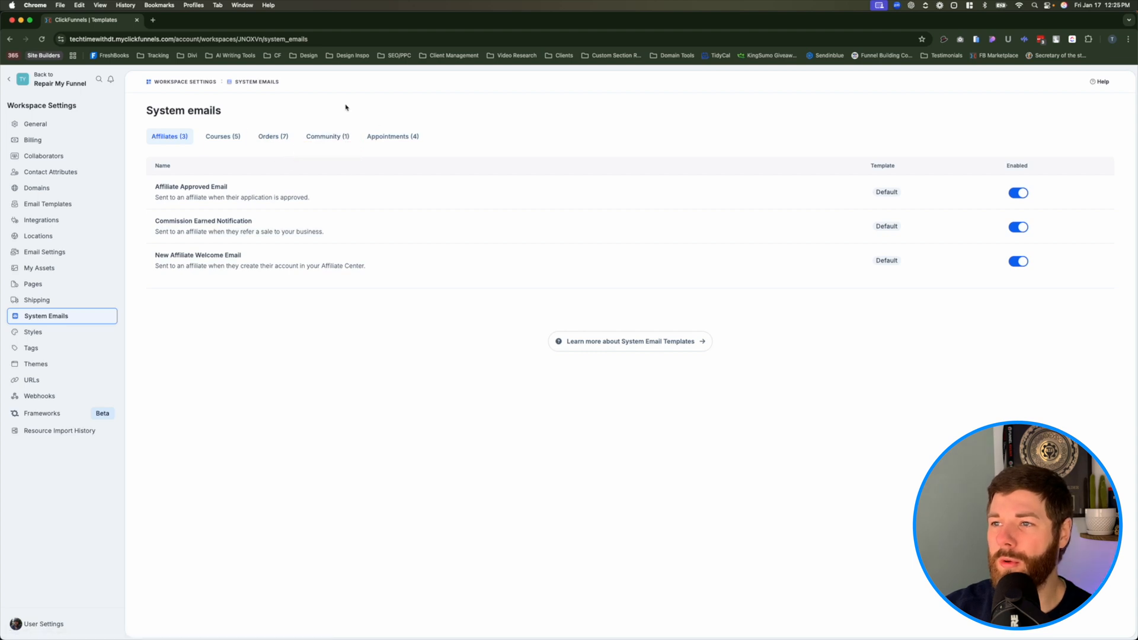
- Show the community system emails and turn the Community Enrollment Notification off and back on
left_click(333, 148)
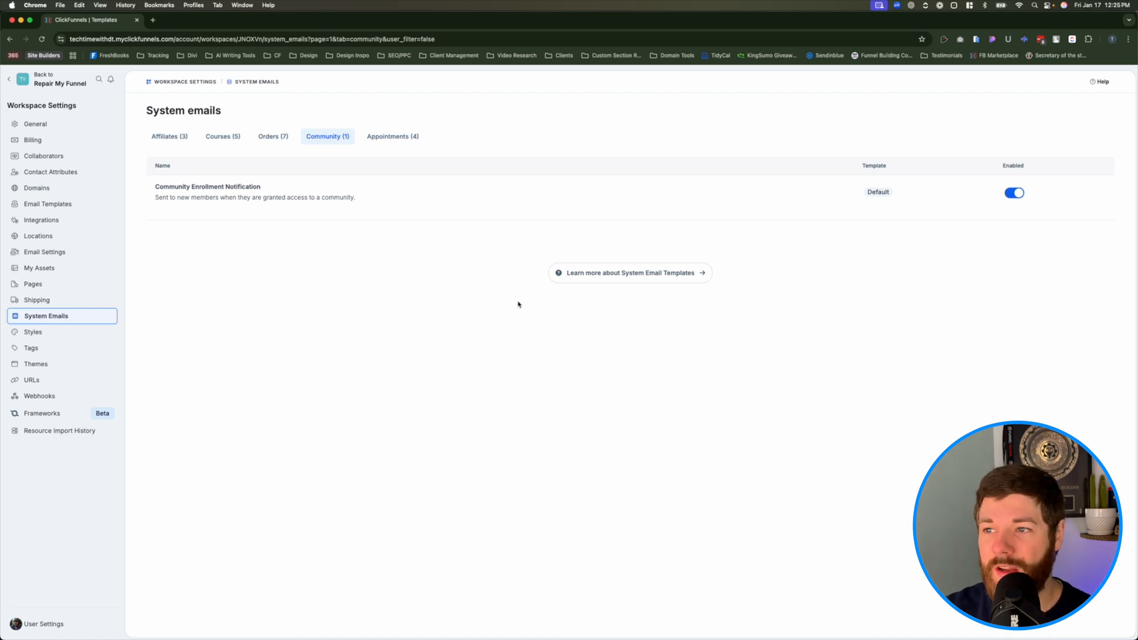
left_click(1015, 192)
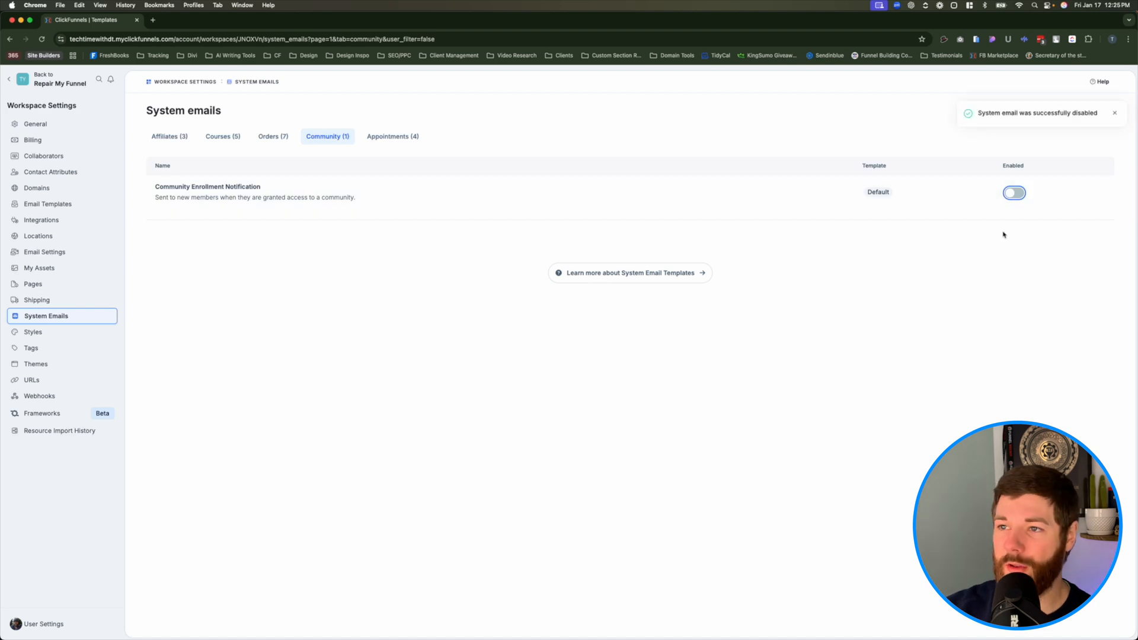
left_click(1013, 193)
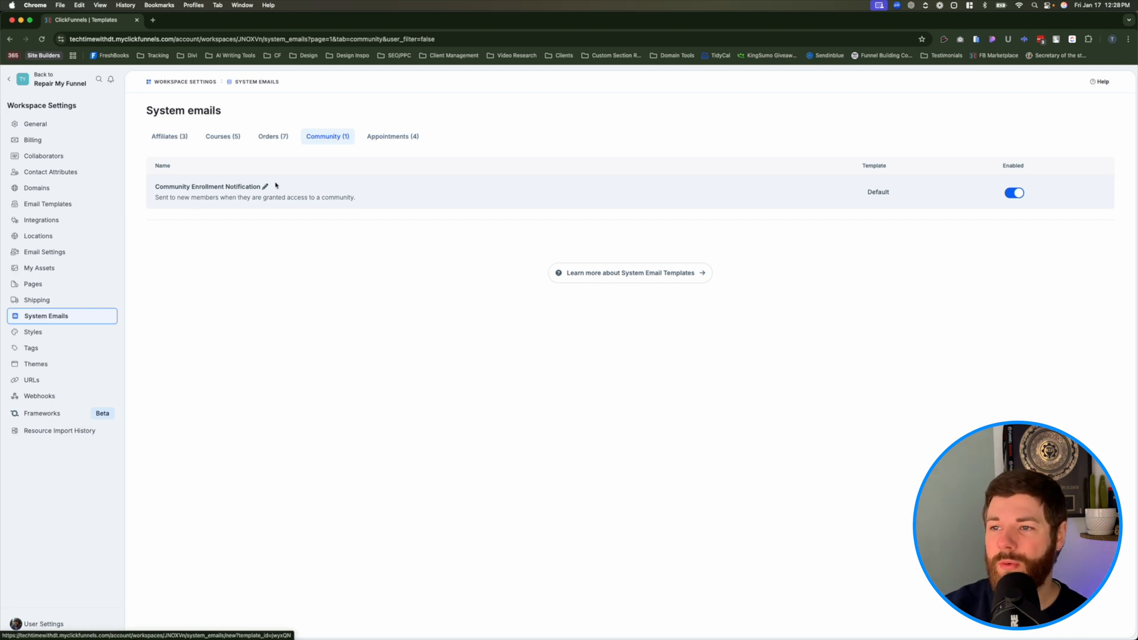
left_click(259, 201)
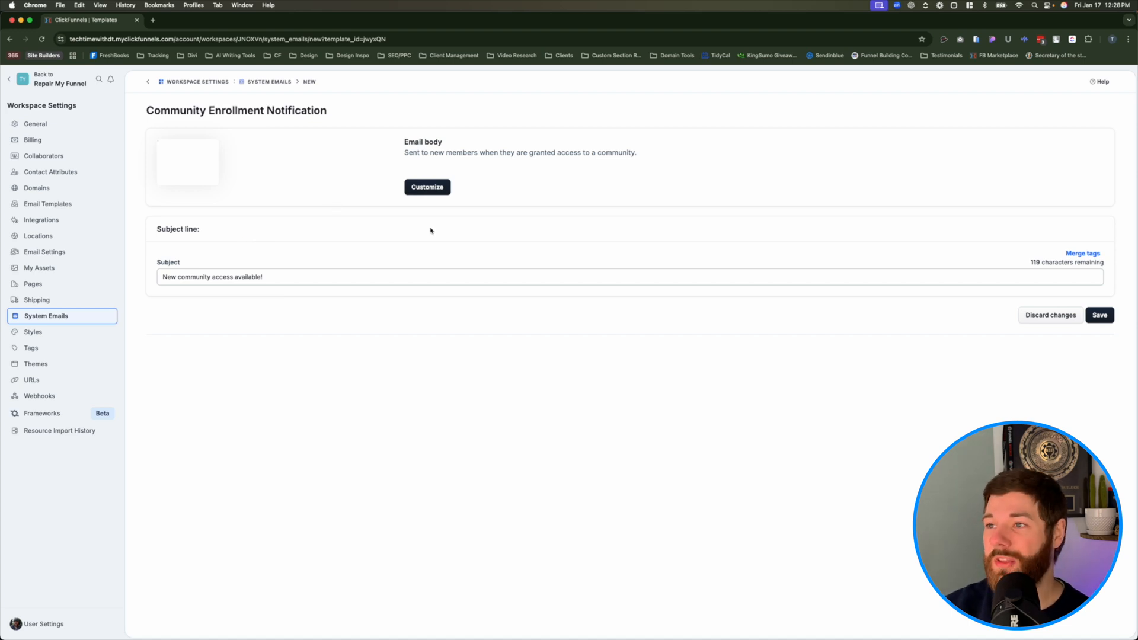
left_click(427, 187)
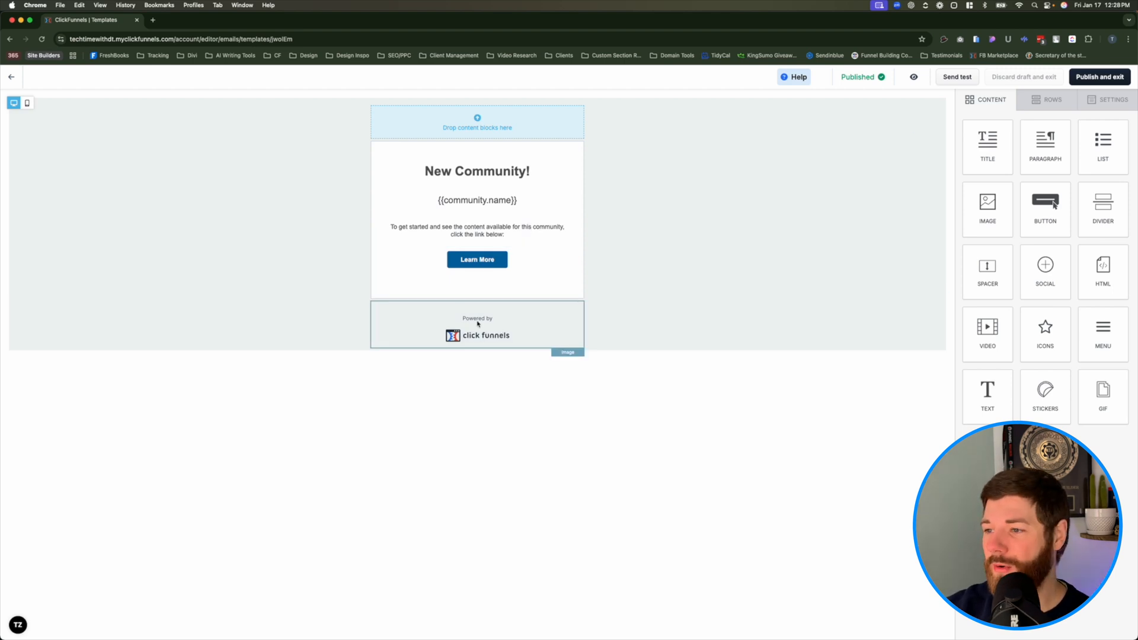
left_click(535, 334)
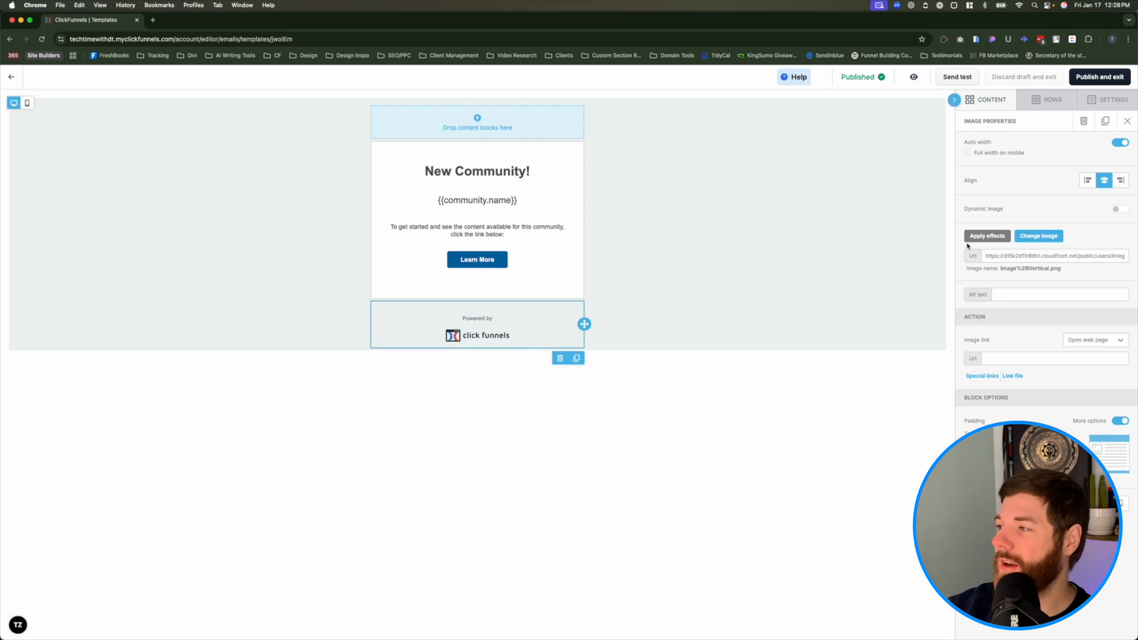
left_click(1048, 242)
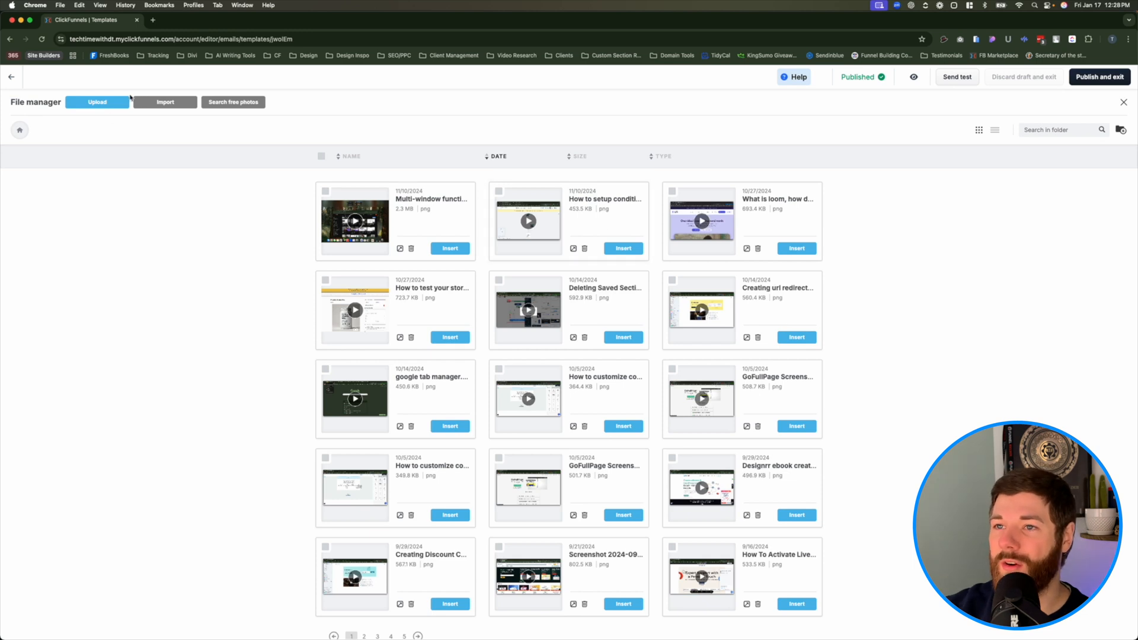
left_click(1124, 102)
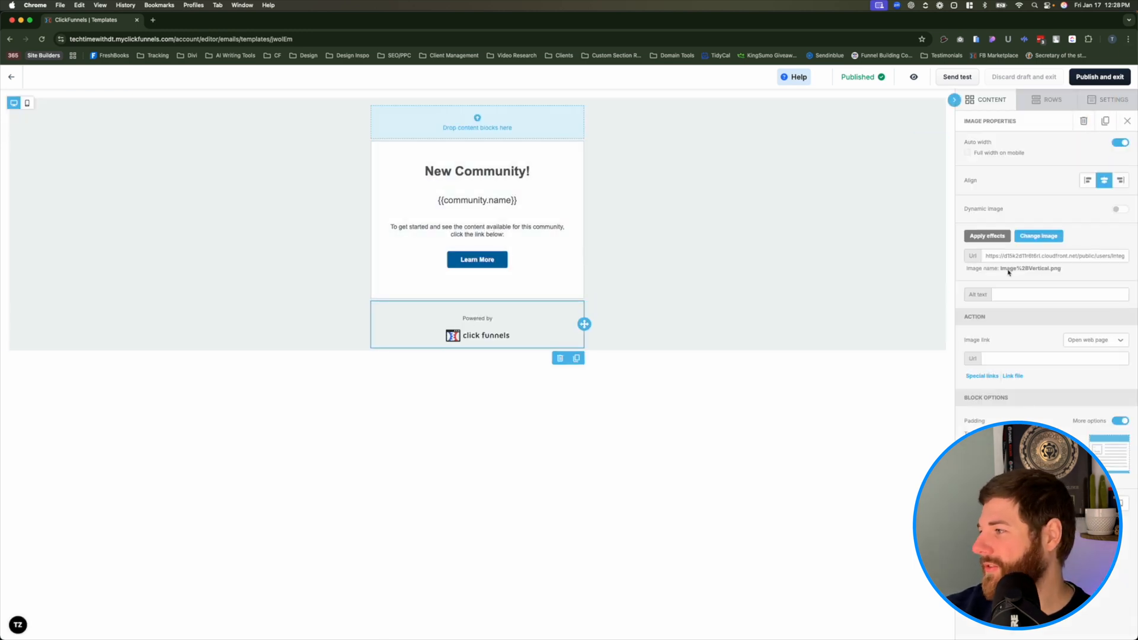
left_click(1045, 238)
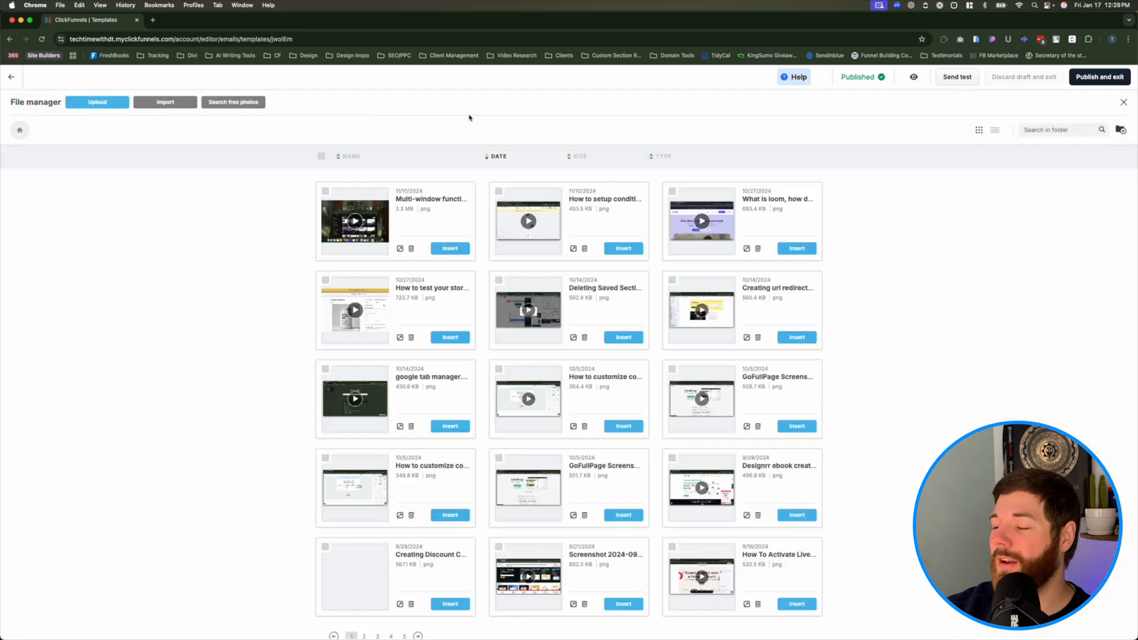
scroll(517, 434, "down", 2)
scroll(517, 434, "up", 2)
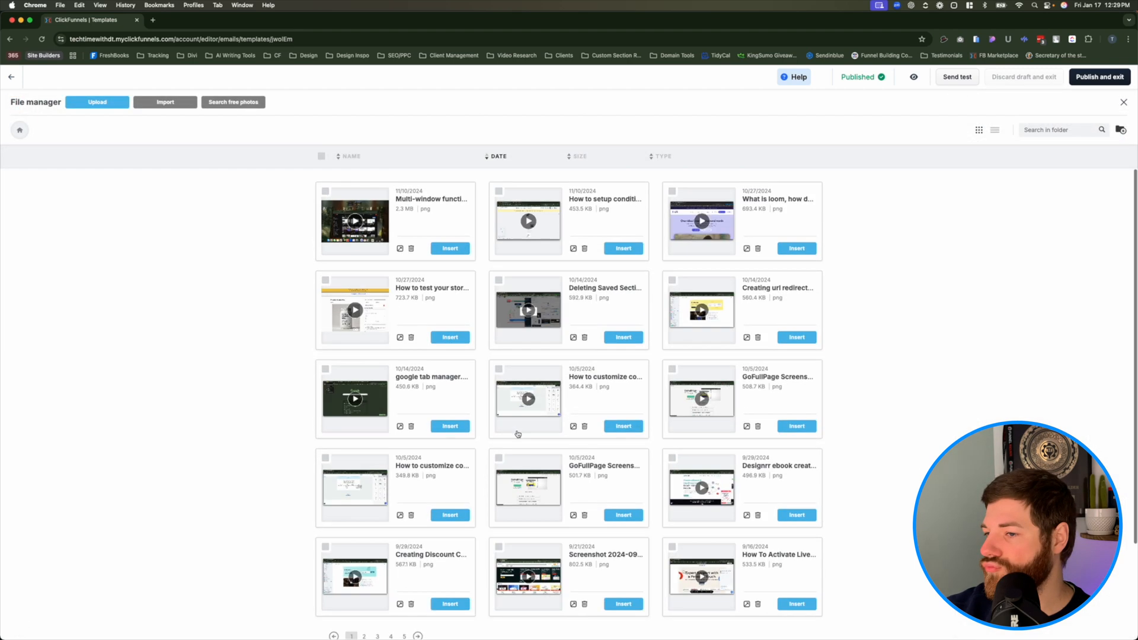
left_click(442, 250)
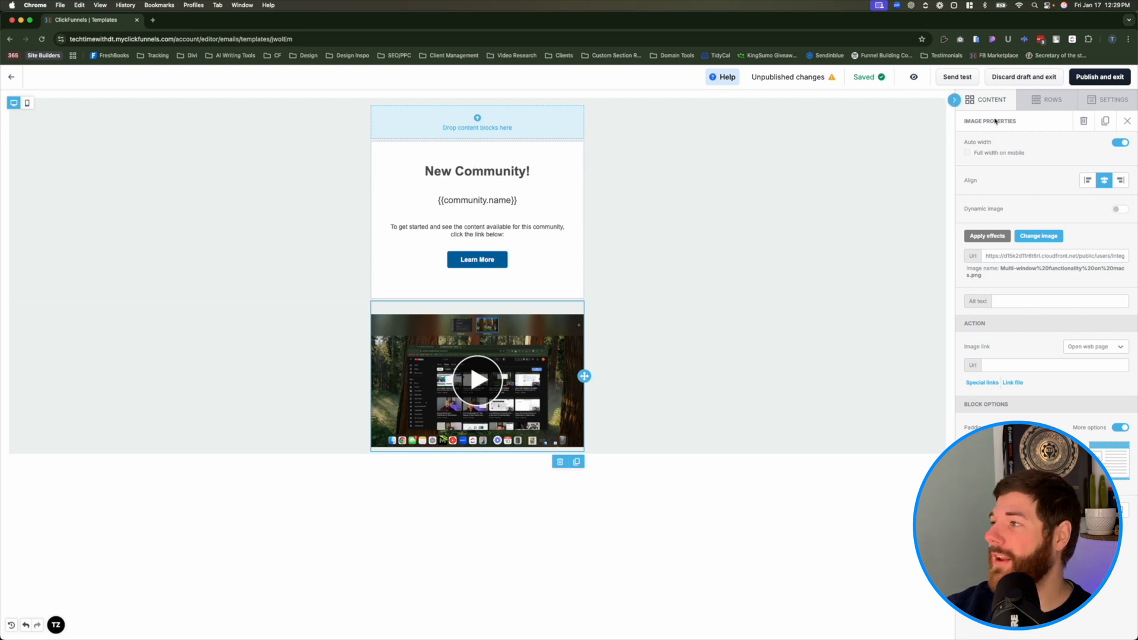
- Add an empty image block above the New Community! heading in the email body
left_click(993, 102)
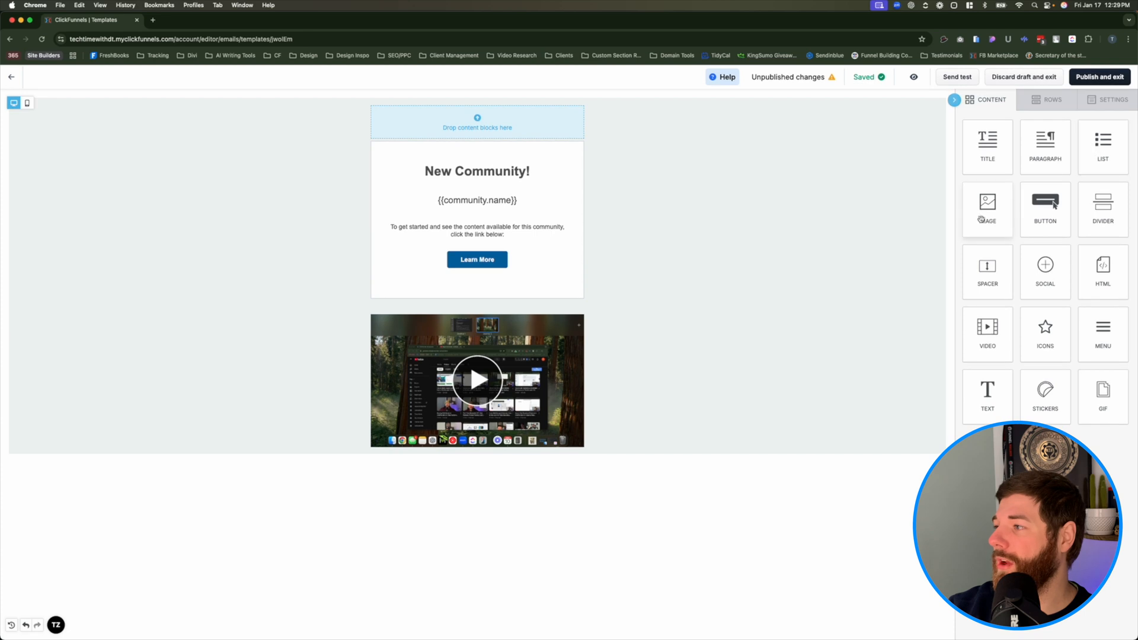
left_click_drag(987, 205, 481, 151)
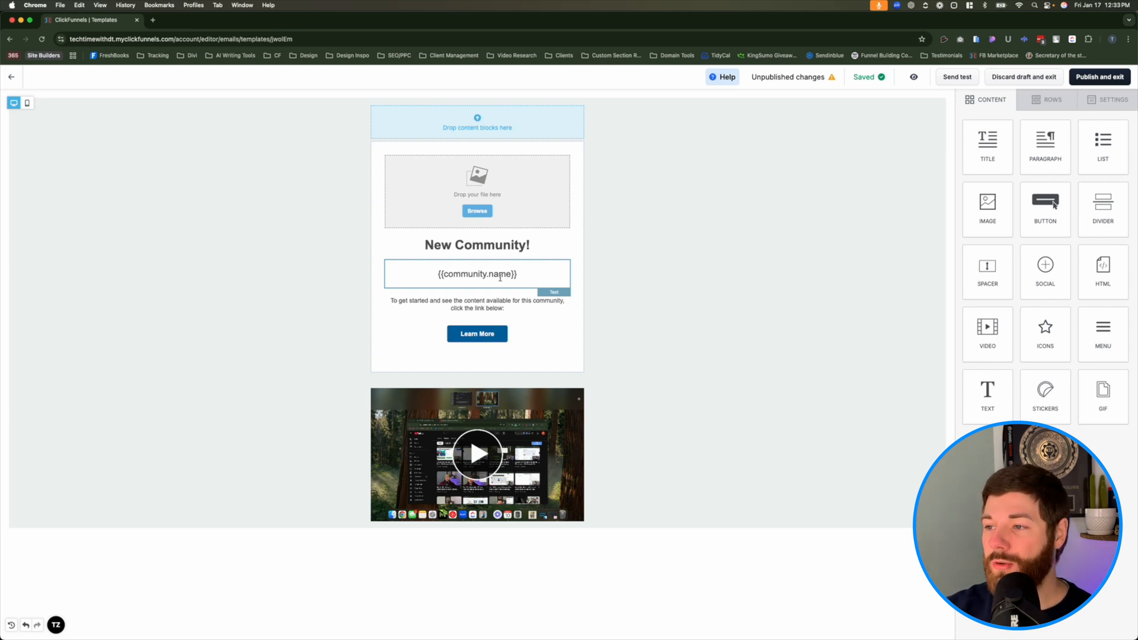
- Examine the {{community.name}} text block and its formatting and merge tag options
left_click(531, 277)
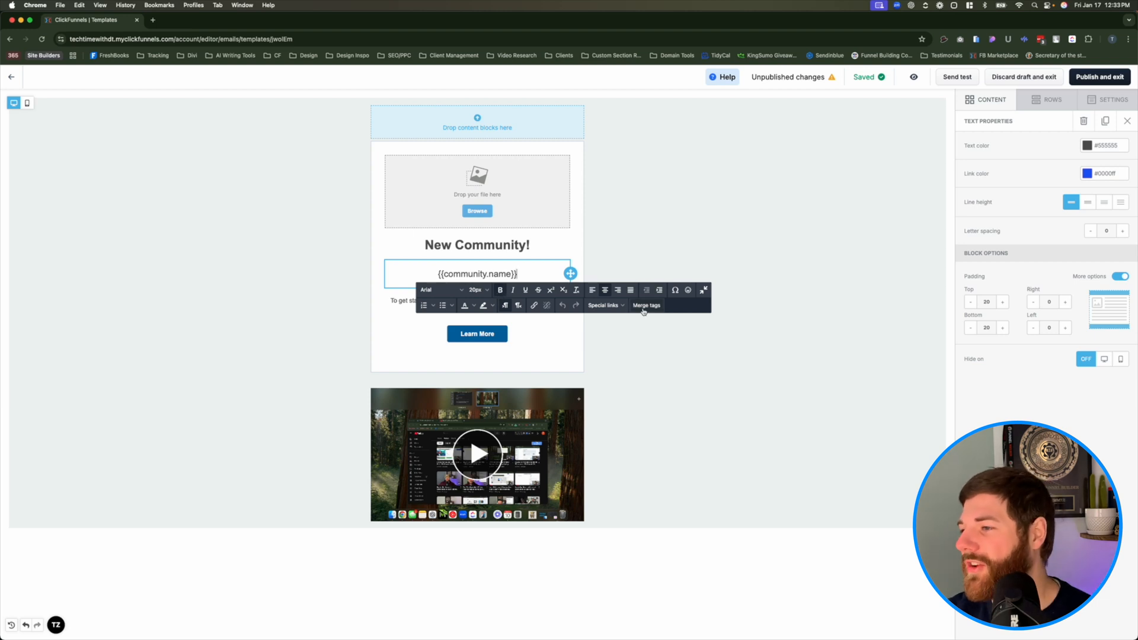
left_click(543, 270)
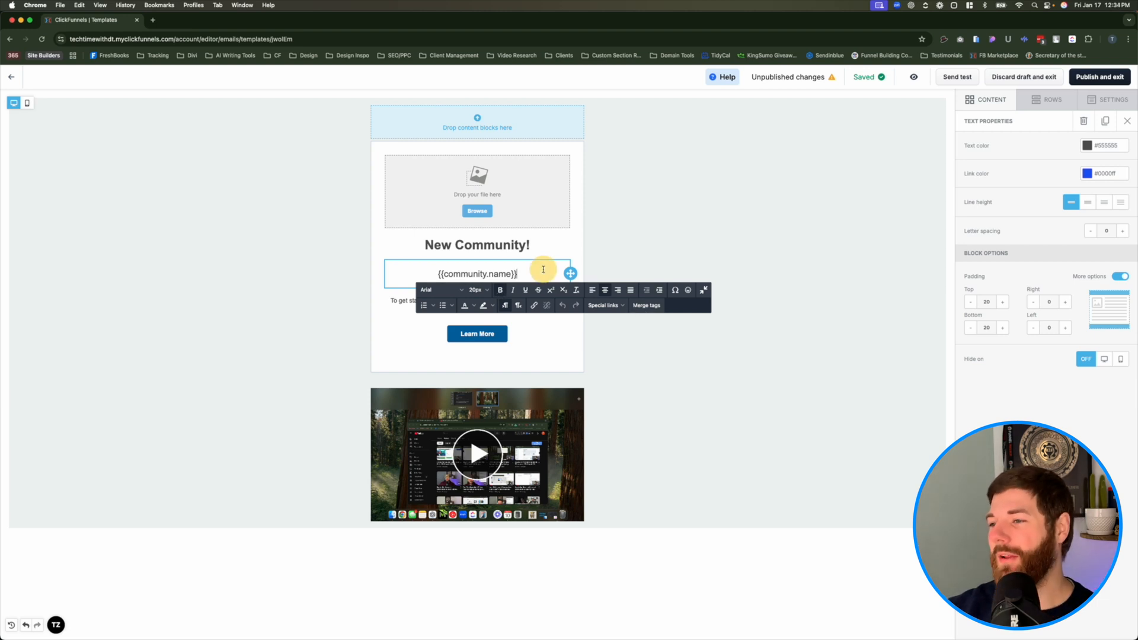
left_click(576, 252)
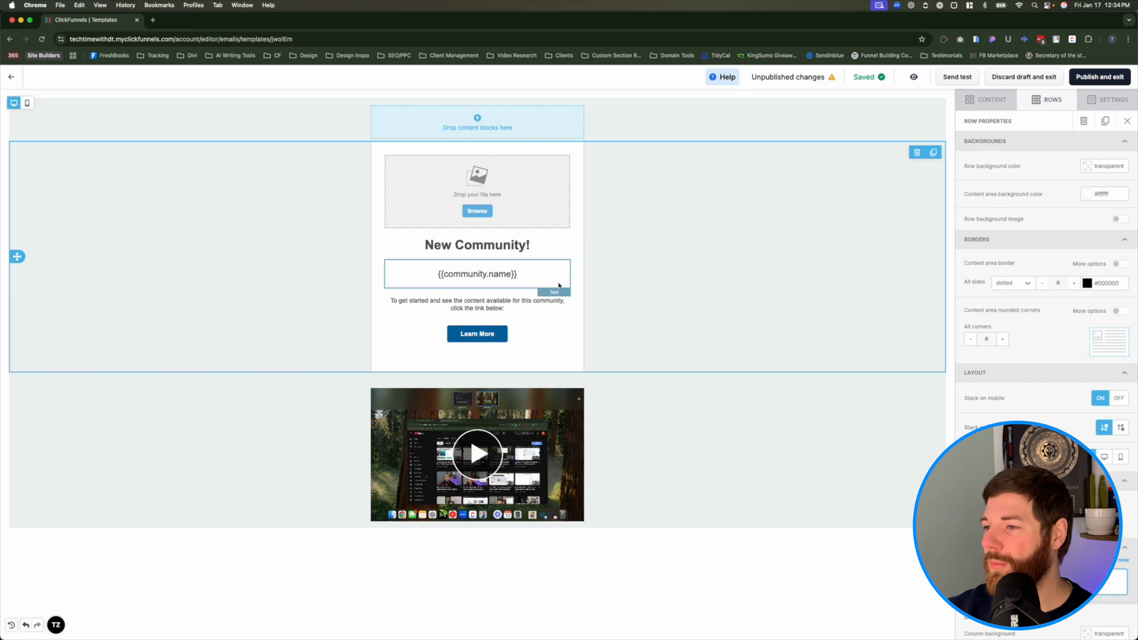
left_click_drag(520, 274, 421, 279)
left_click(416, 277)
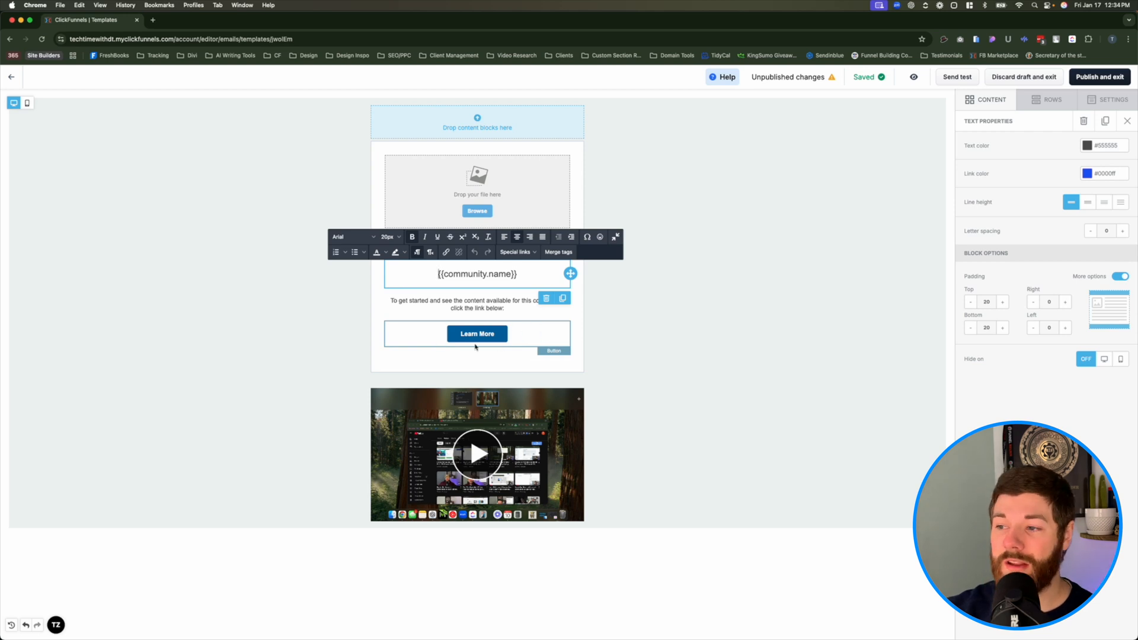
- Examine the Learn More button's link URL and recheck the community name text block
left_click(519, 343)
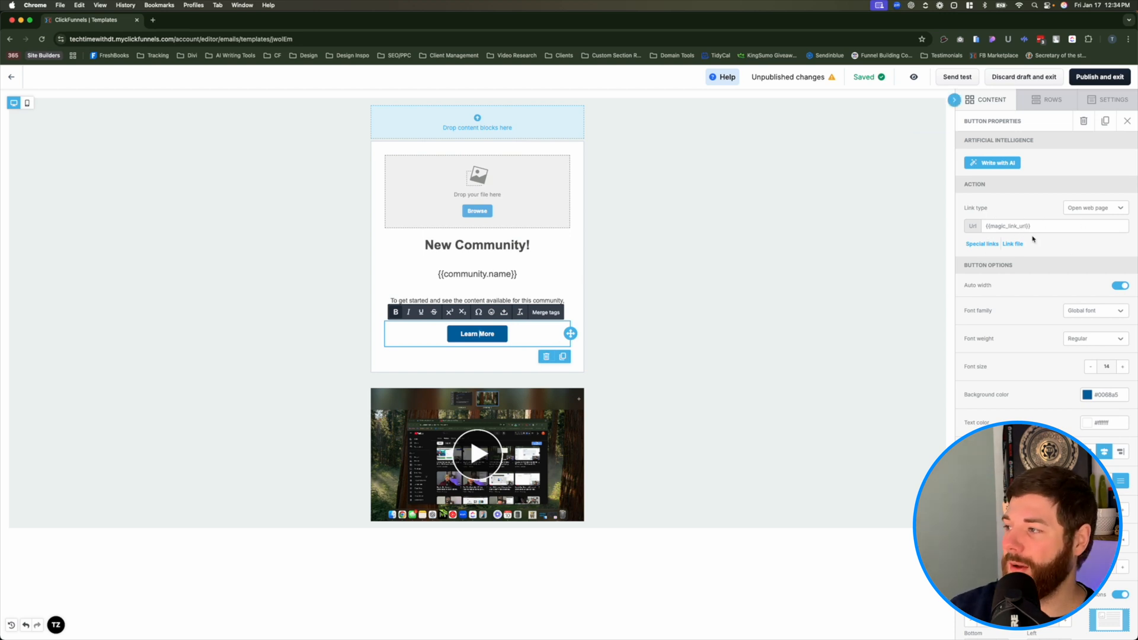
left_click_drag(985, 228, 1040, 228)
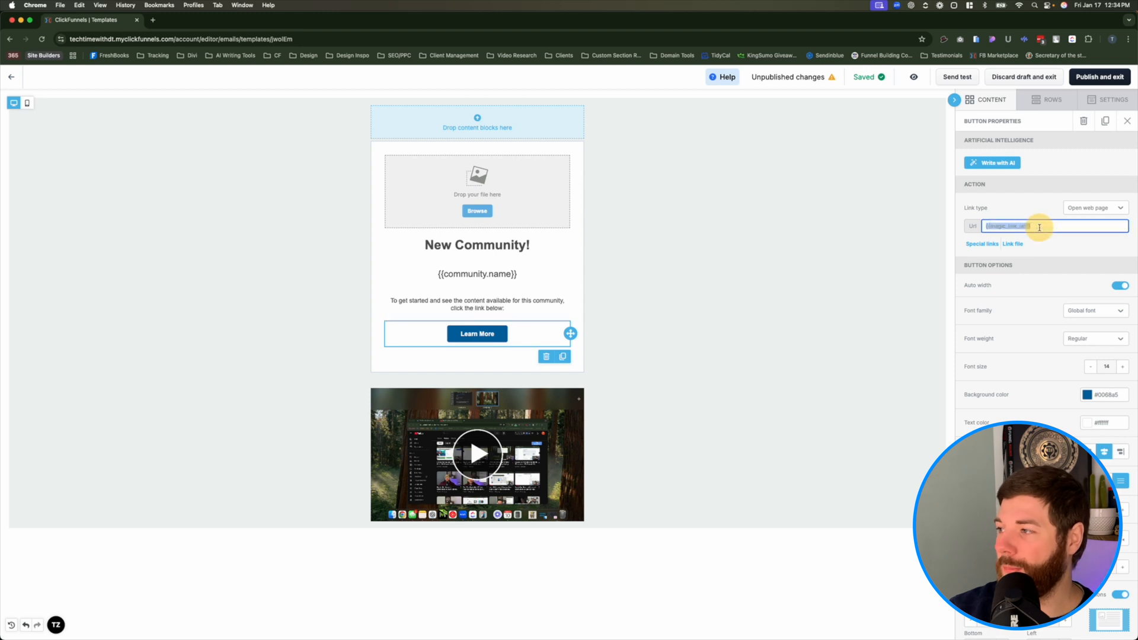
left_click(1048, 229)
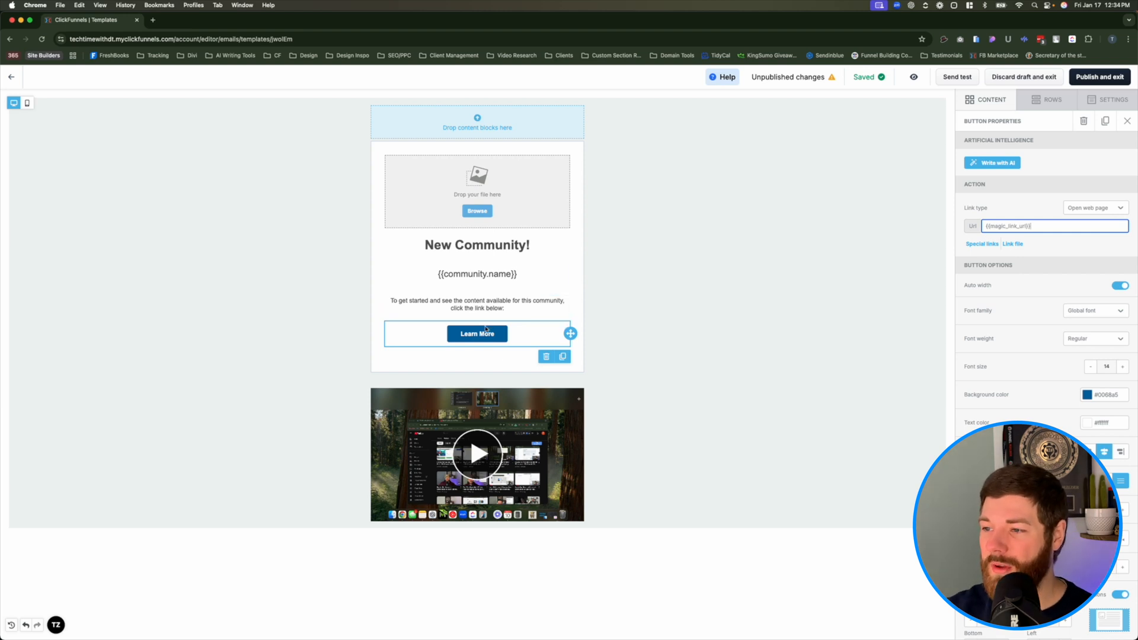
left_click(386, 304)
left_click(388, 285)
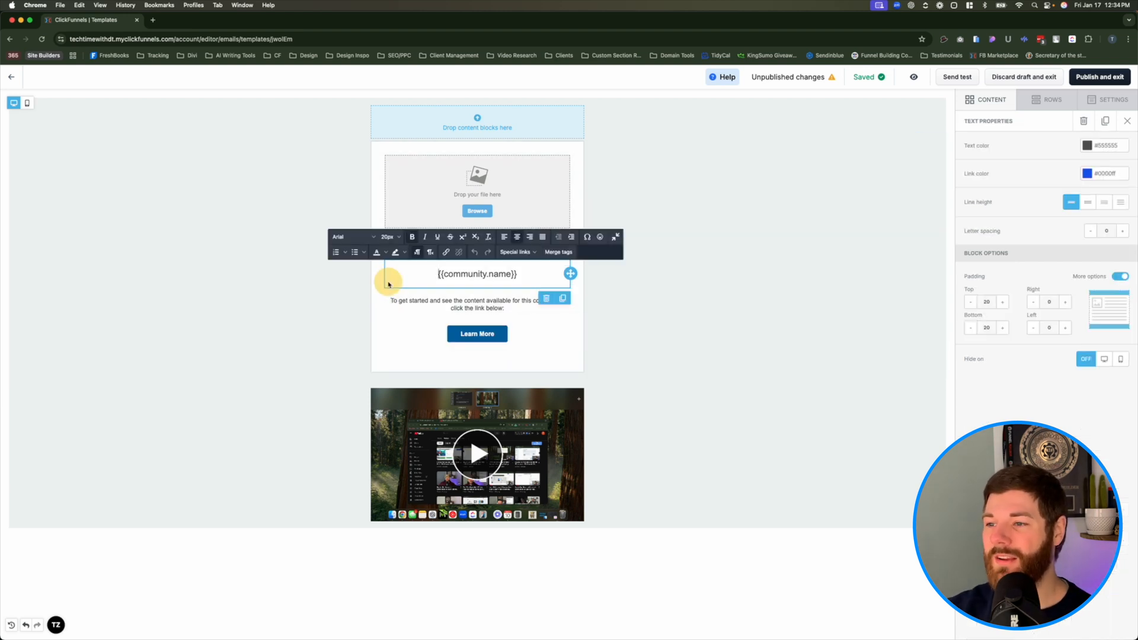
left_click(381, 283)
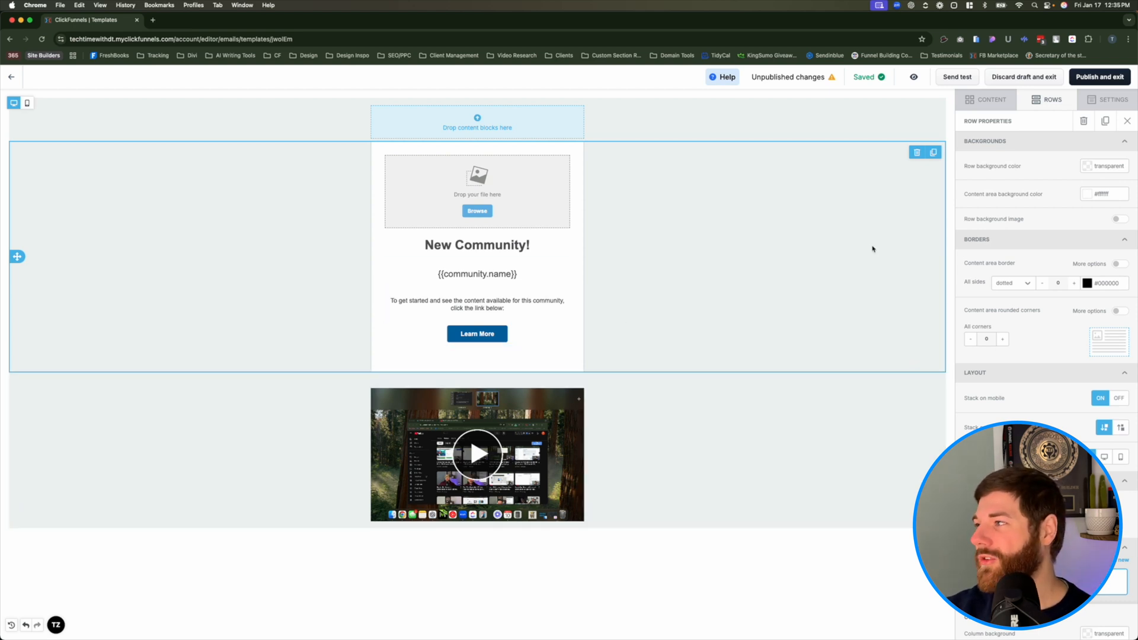
- Publish the edited email and enable the custom template for the Community Enrollment Notification
left_click(1085, 83)
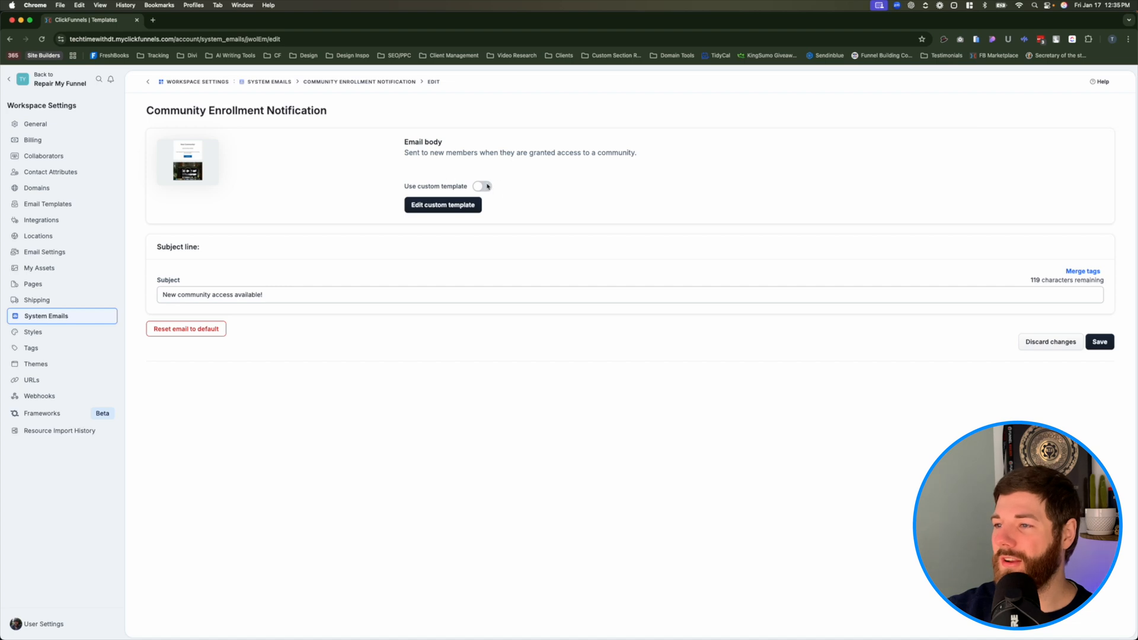
left_click_drag(401, 185, 534, 185)
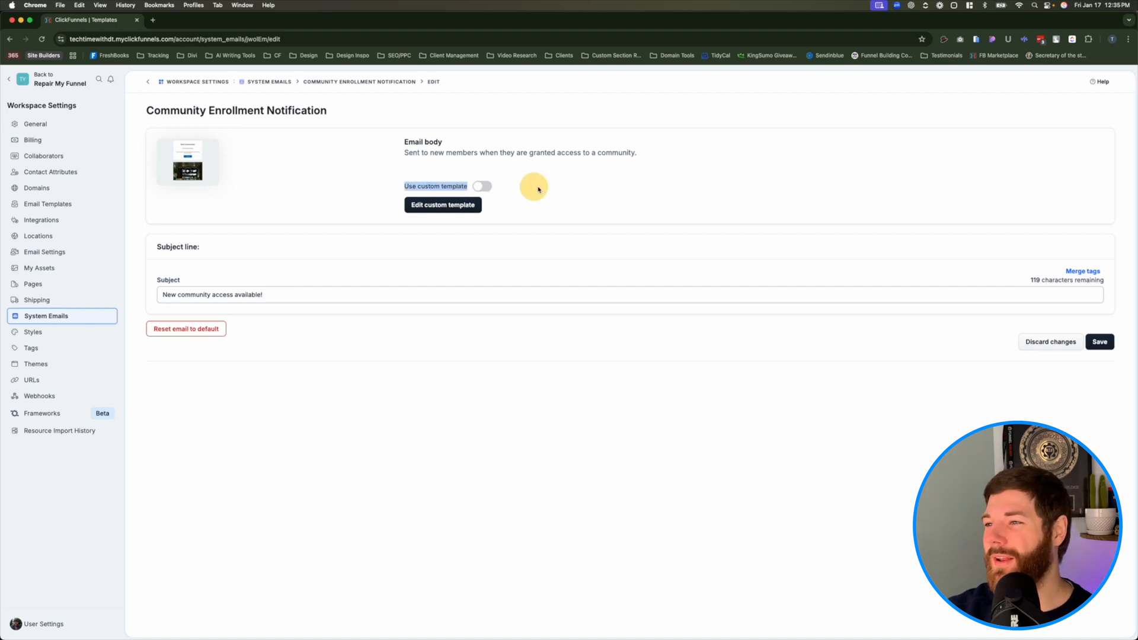
left_click(500, 188)
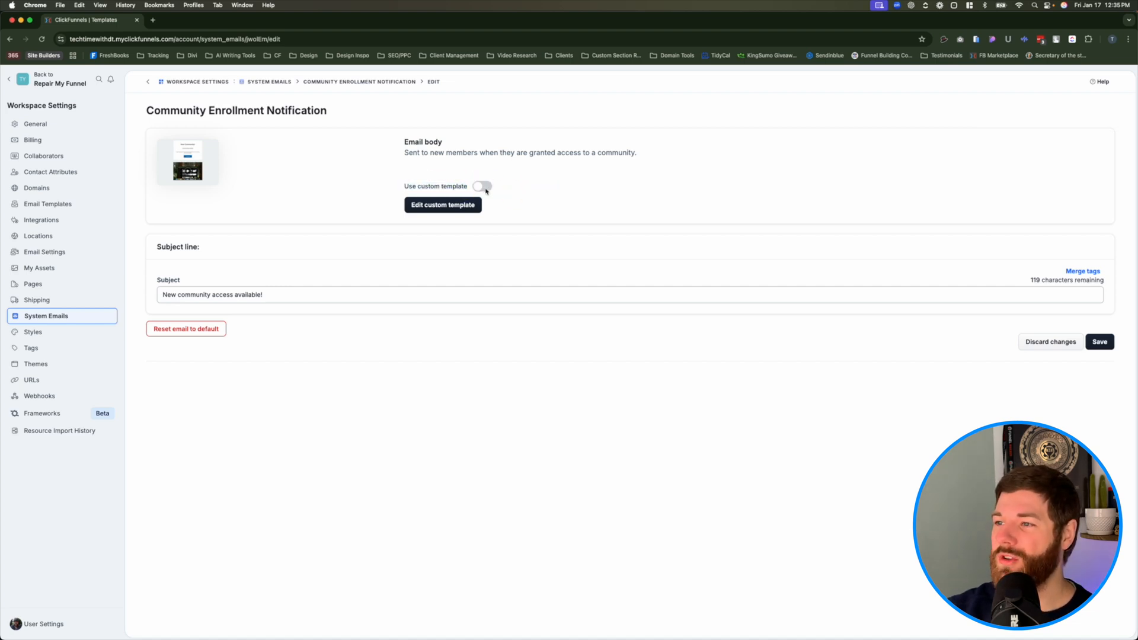
left_click(483, 187)
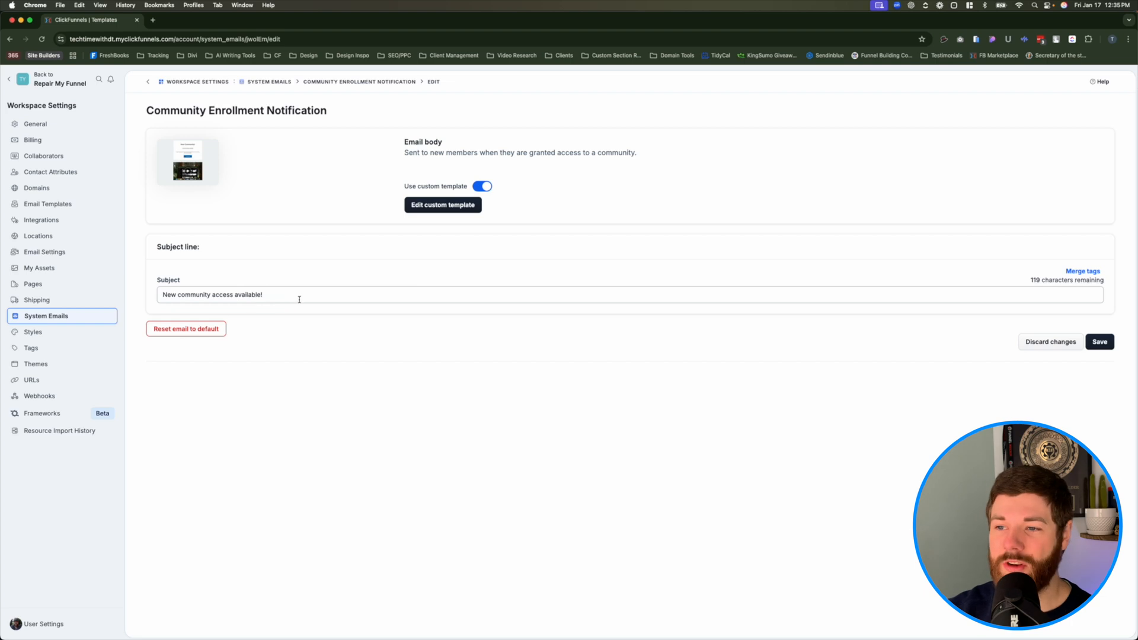
- Look through the merge tags available for the notification's subject line without inserting any
left_click(333, 296)
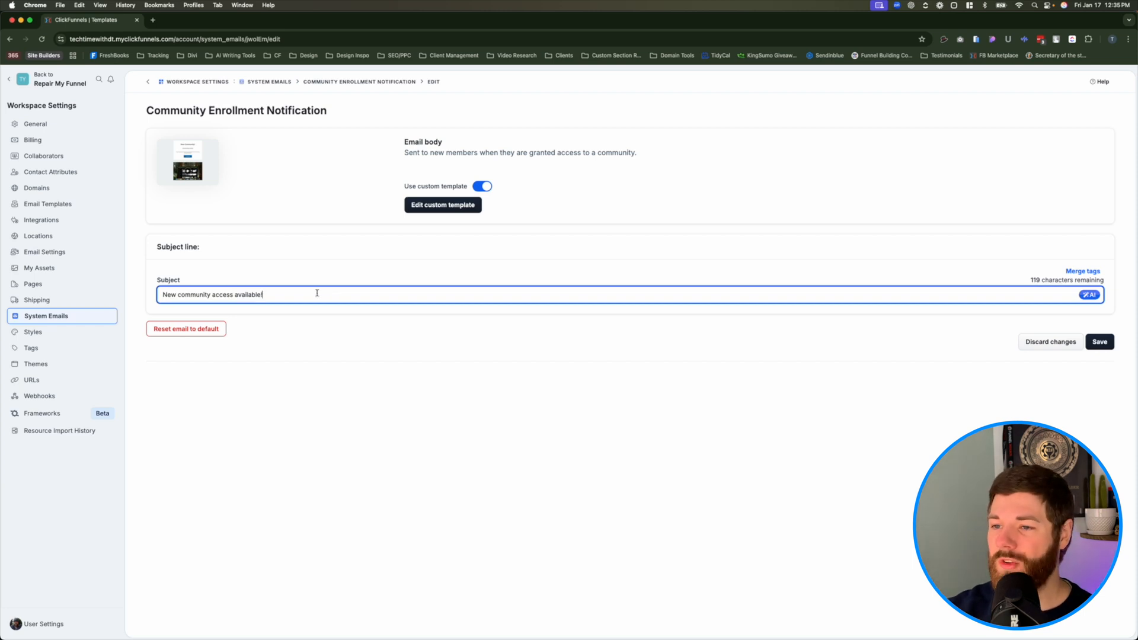
left_click(1089, 273)
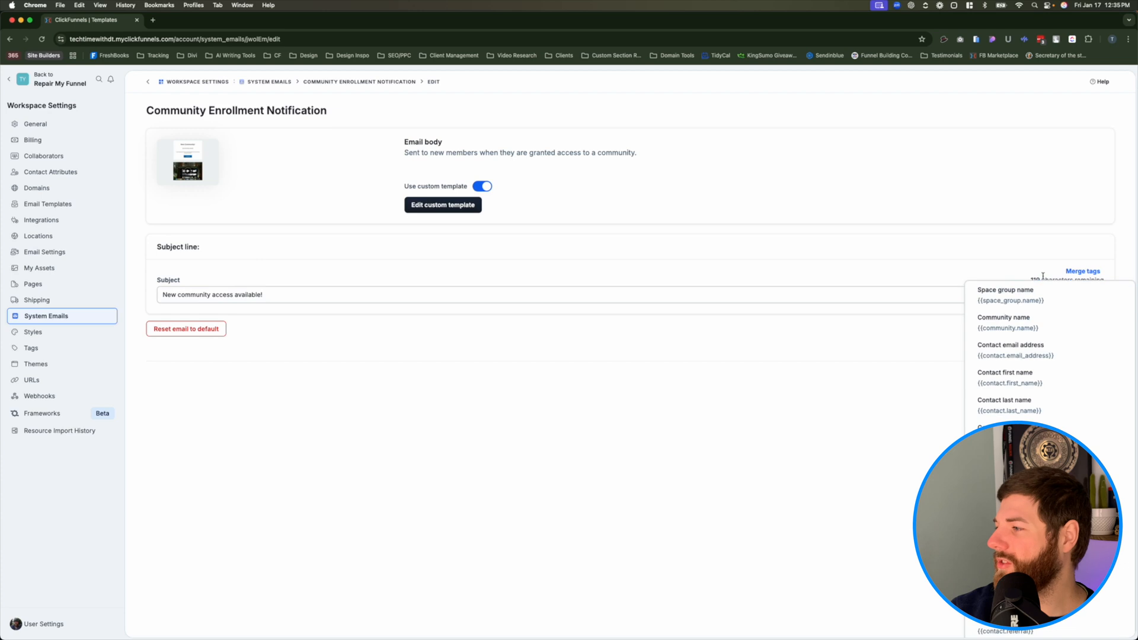
scroll(1048, 385, "down", 6)
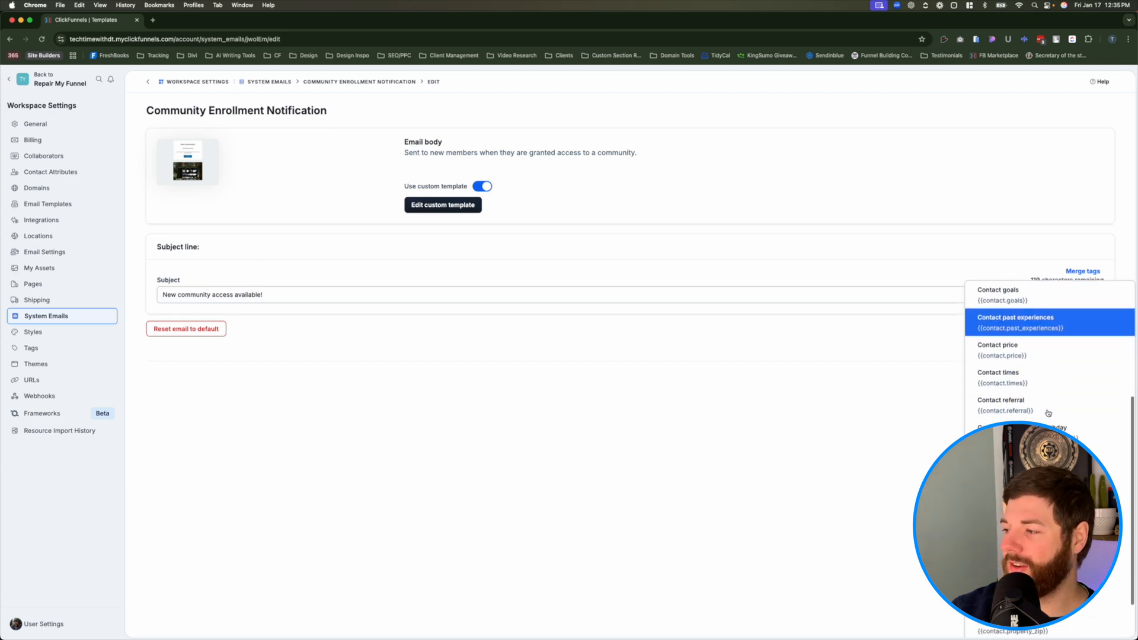
scroll(1047, 385, "up", 6)
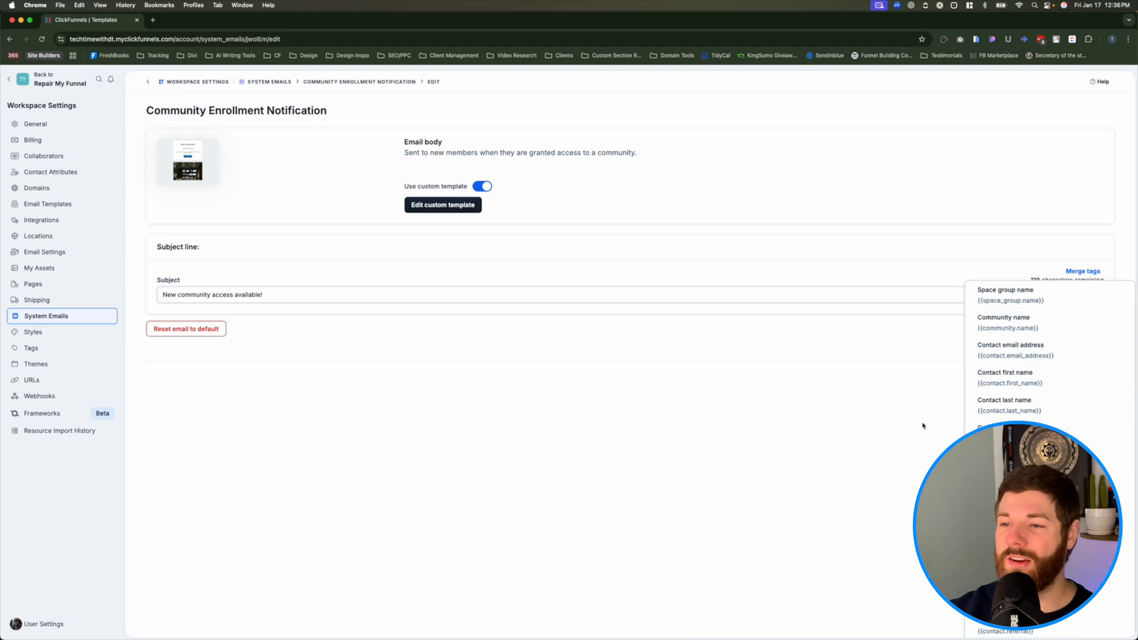
left_click(751, 380)
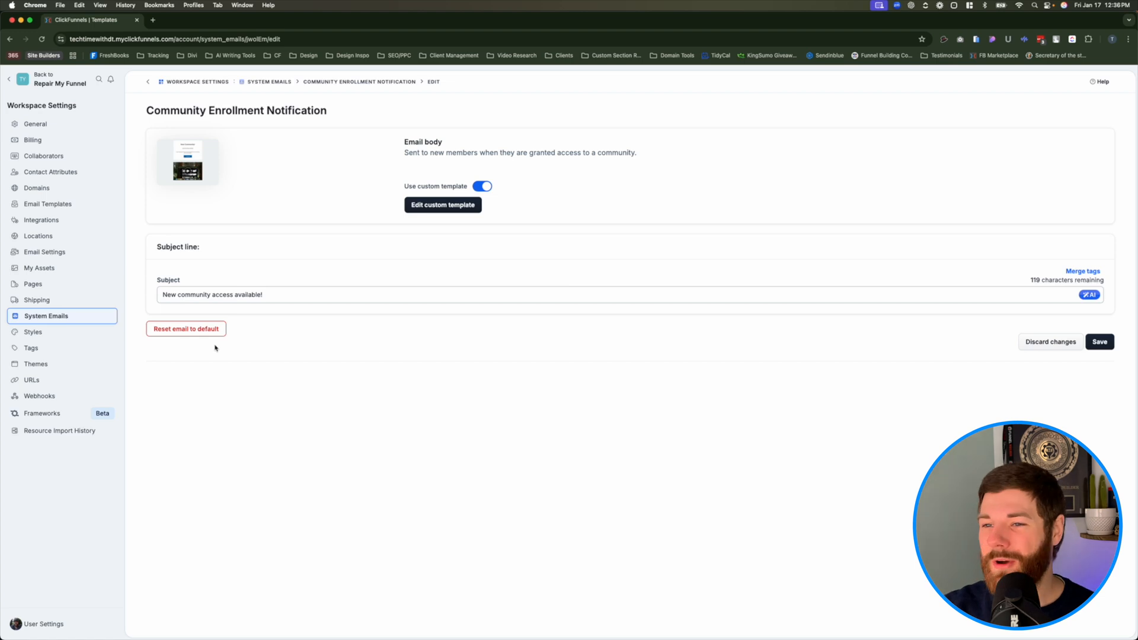
- Reset the Community Enrollment Notification email to its default and confirm discarding the customizations
left_click(180, 347)
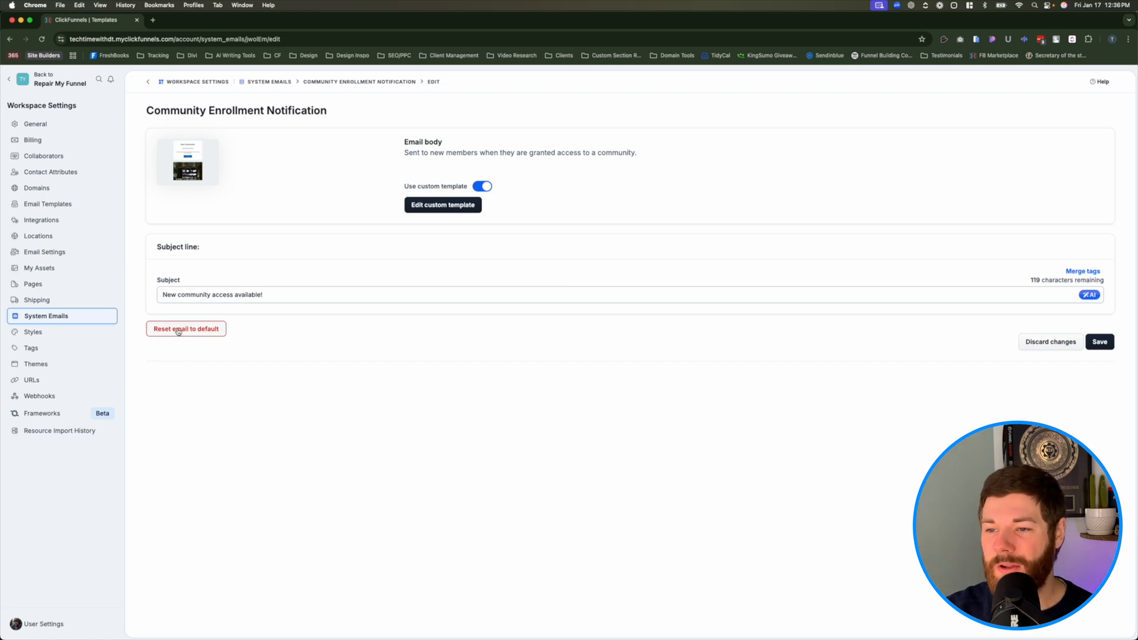
left_click(179, 330)
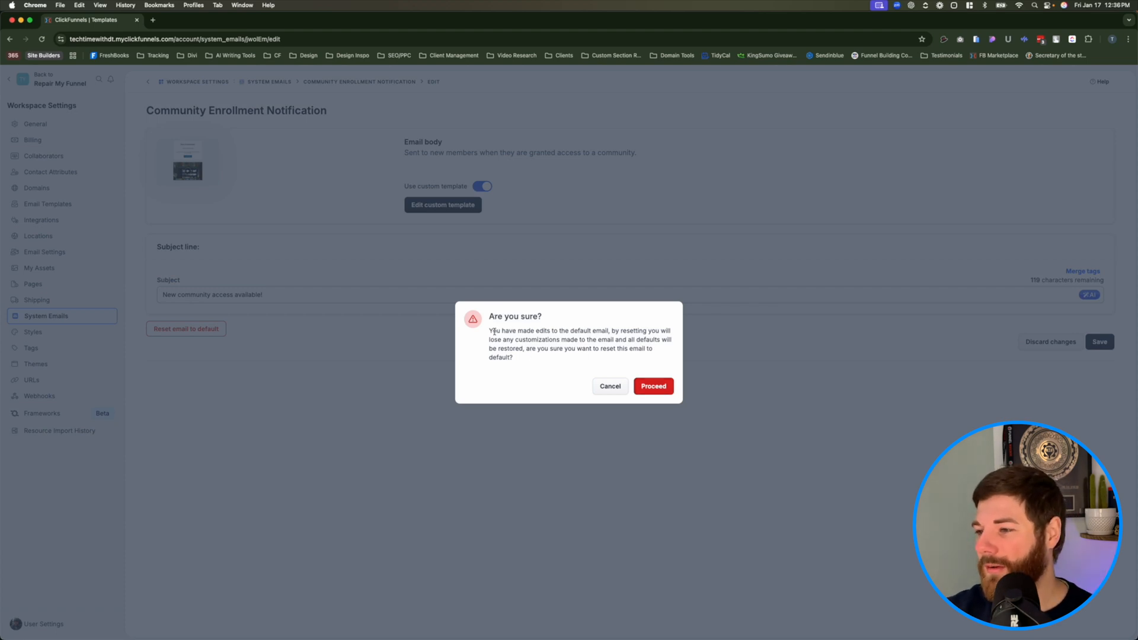
left_click_drag(482, 326, 568, 350)
left_click(568, 348)
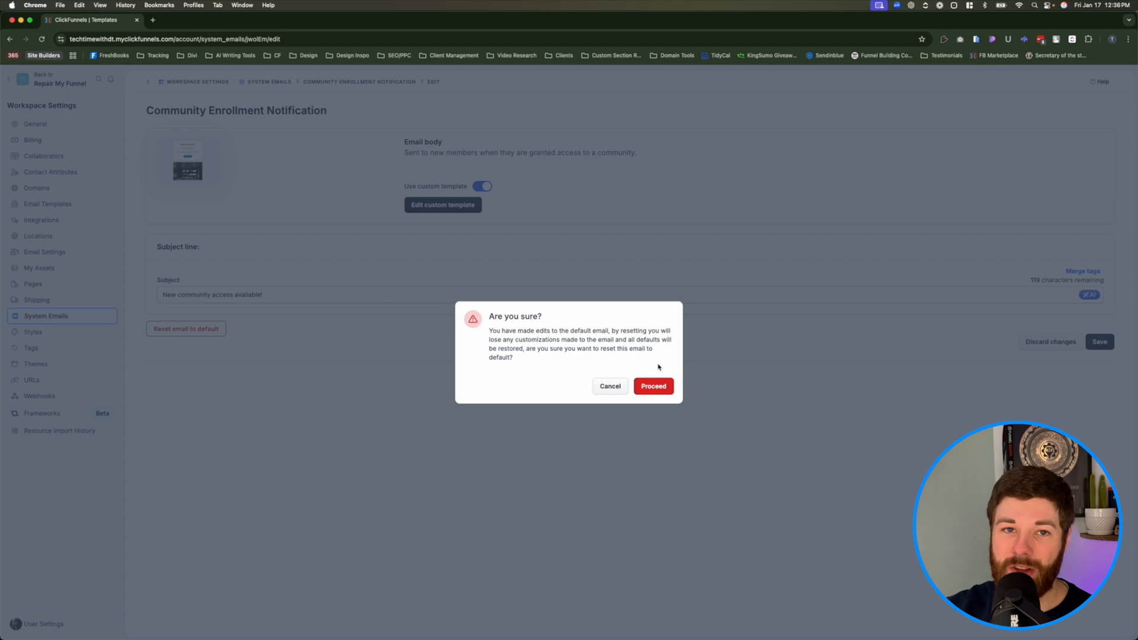
left_click(654, 387)
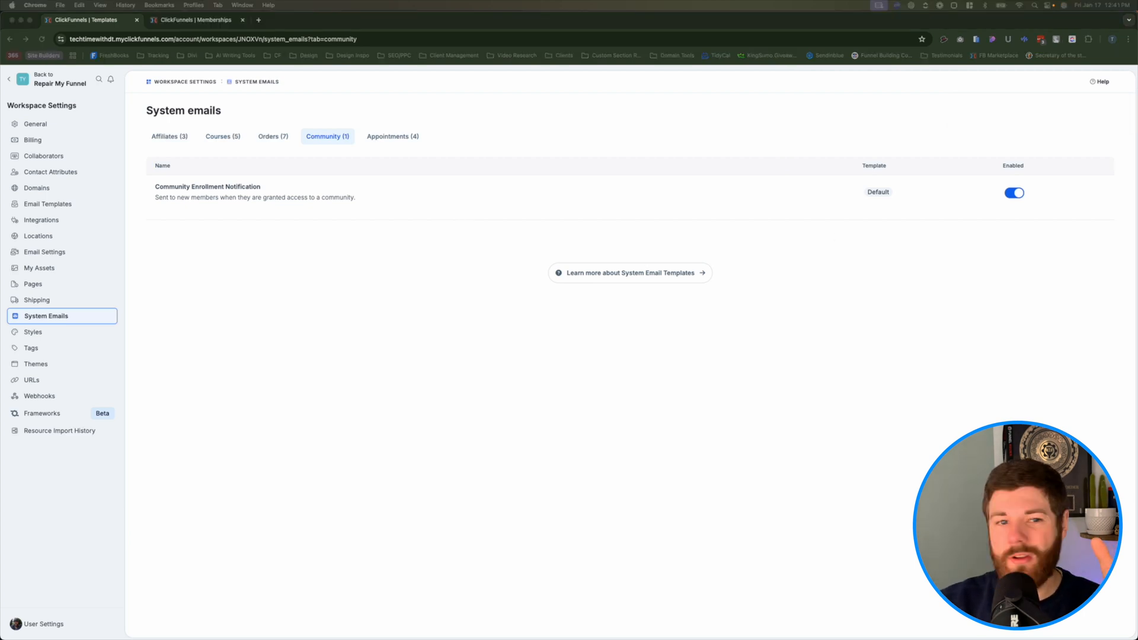
- Switch to Gmail and follow the Learn More link in the received New Community! email
left_click_drag(0, 56, 562, 115)
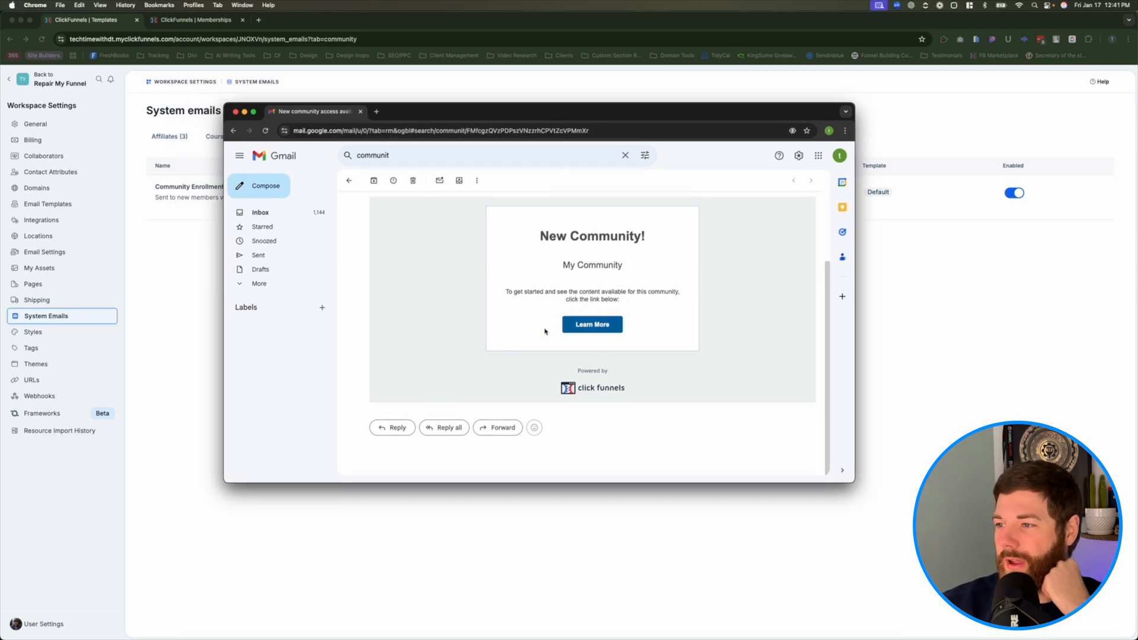
left_click(585, 326)
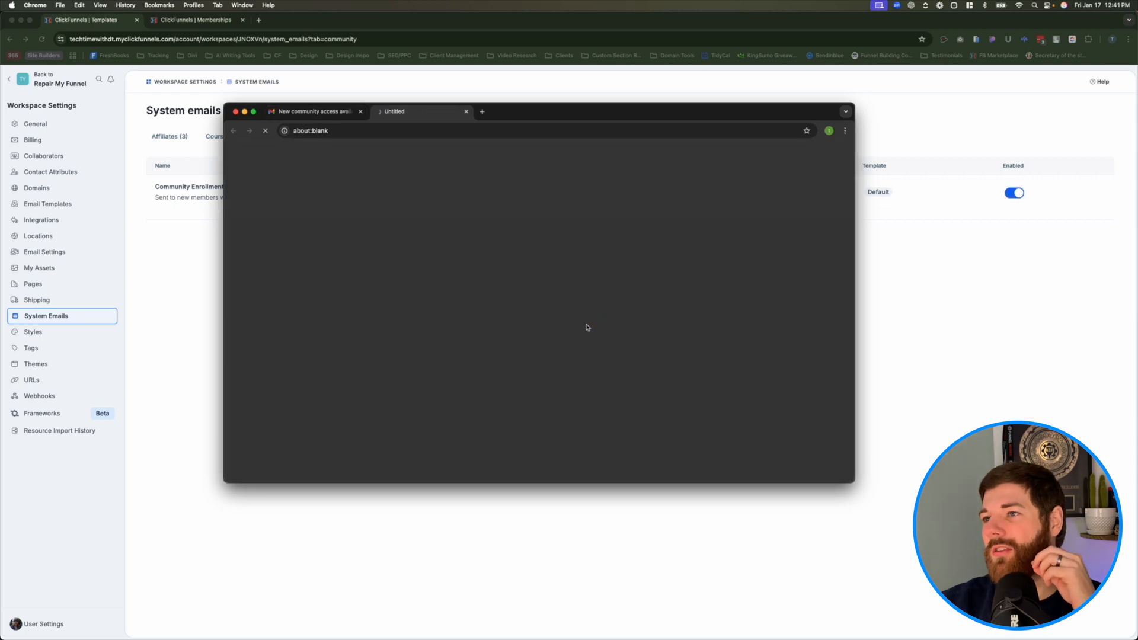